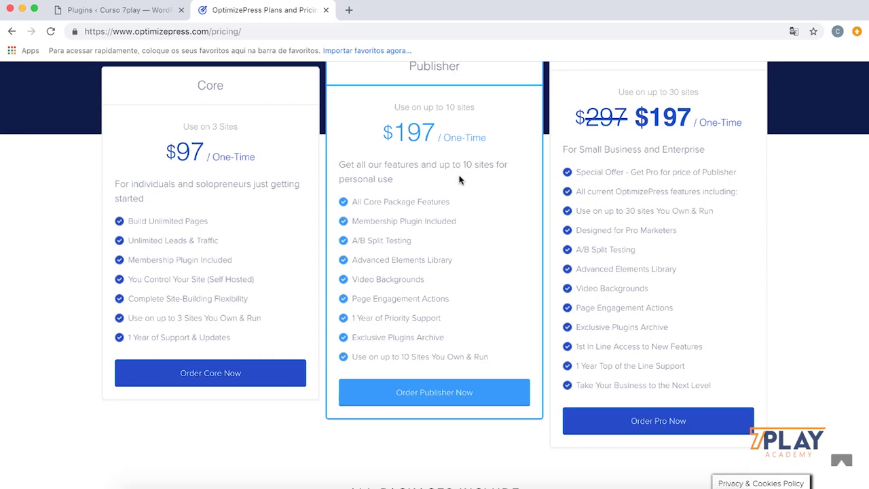
Step: Compare the Core, Publisher and Pro plans on the OptimizePress pricing page
scroll(451, 177, "up", 5)
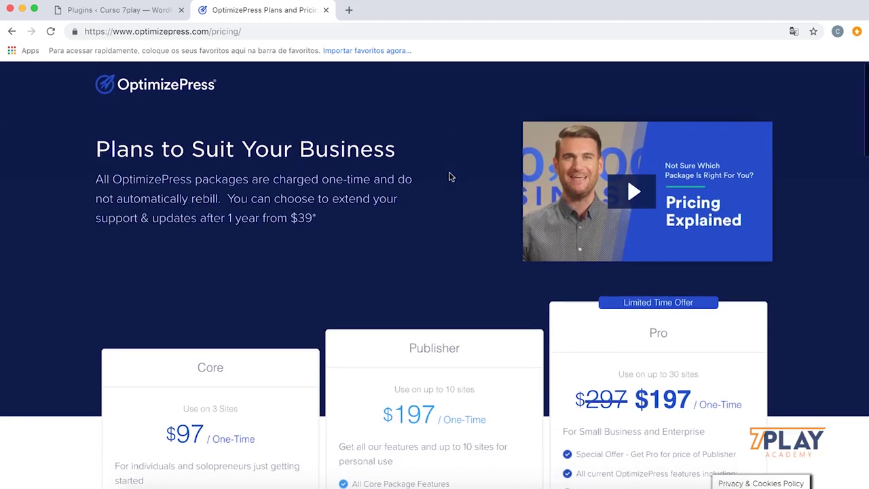
scroll(451, 173, "down", 7)
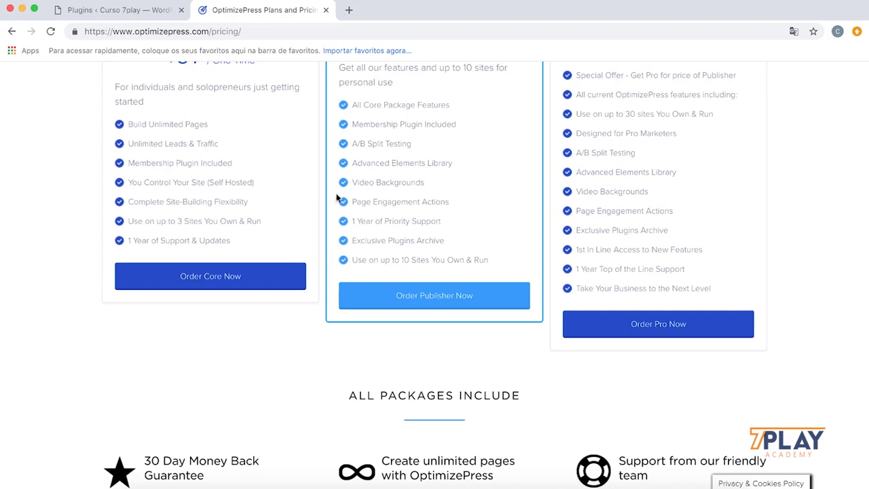
scroll(326, 255, "up", 7)
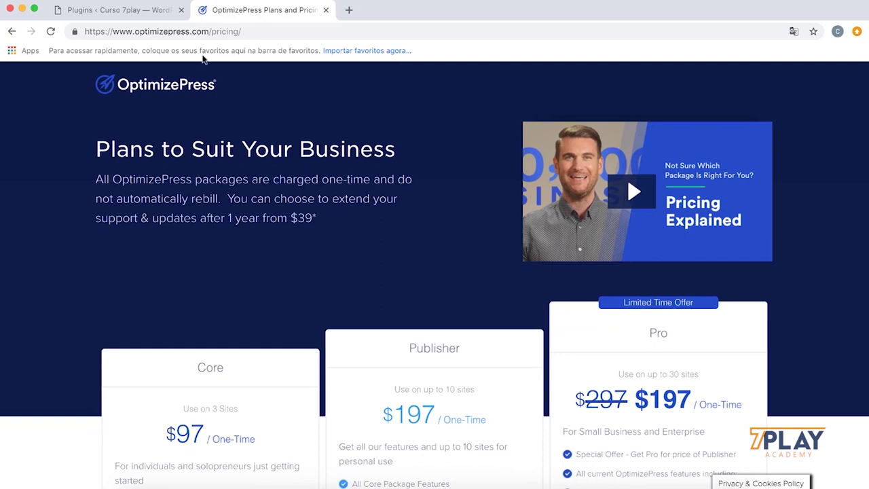
Step: Return to the WordPress plugins page, dismiss its notice and open the upload form for adding a new plugin
left_click(129, 11)
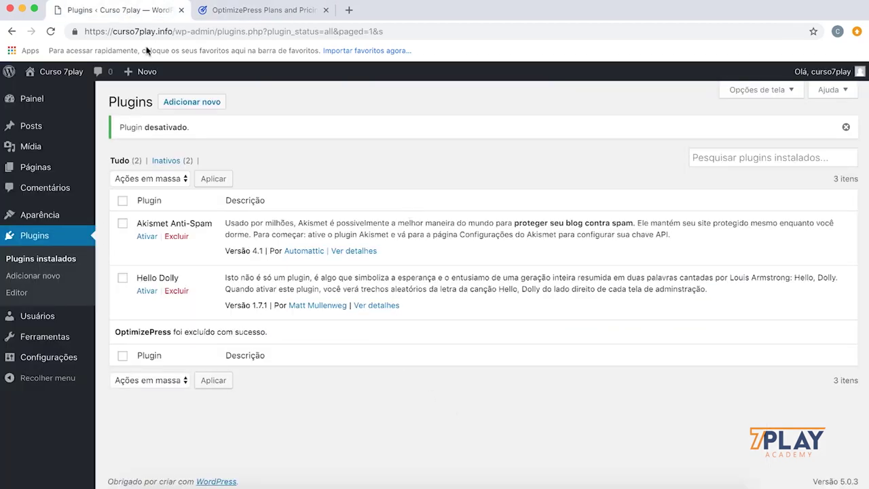
left_click(846, 127)
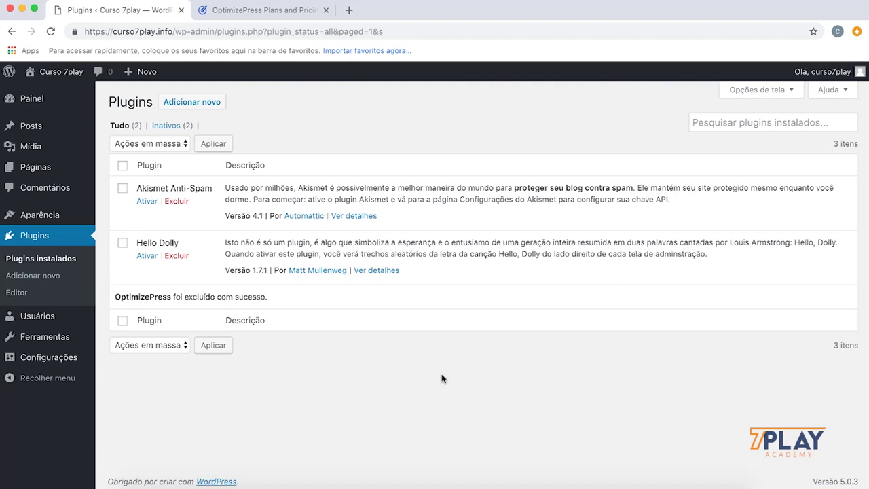
left_click(48, 277)
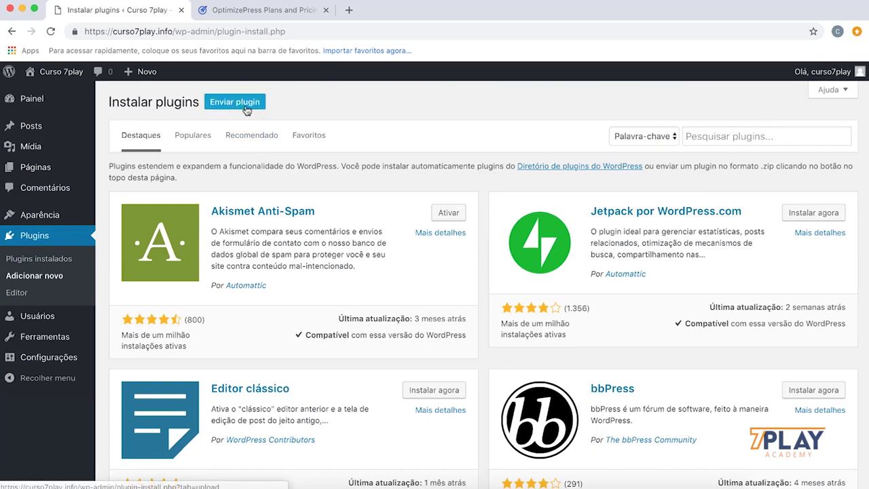
left_click(706, 136)
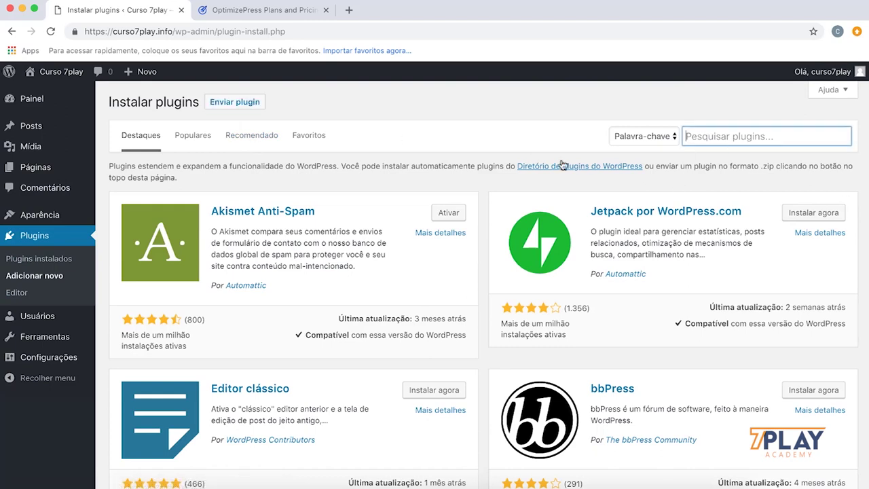
left_click(253, 106)
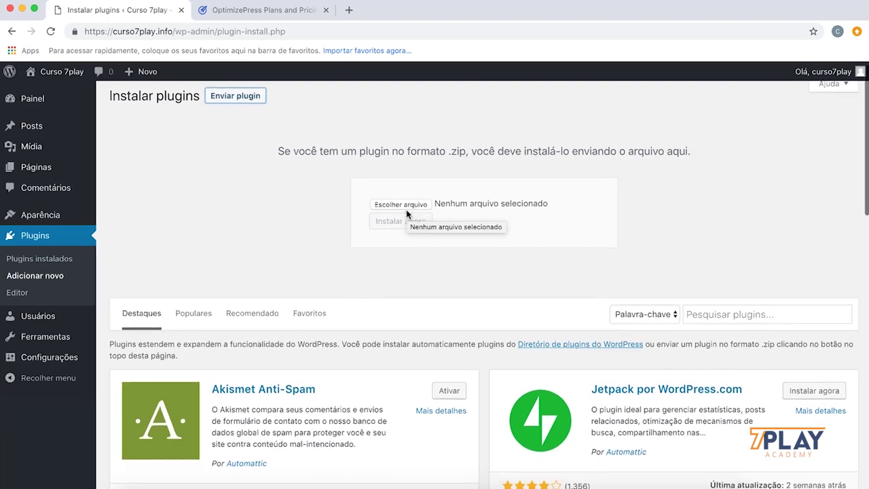
Step: Install the plugin from plugin.2.5.15.zip on the desktop and activate it
left_click(406, 209)
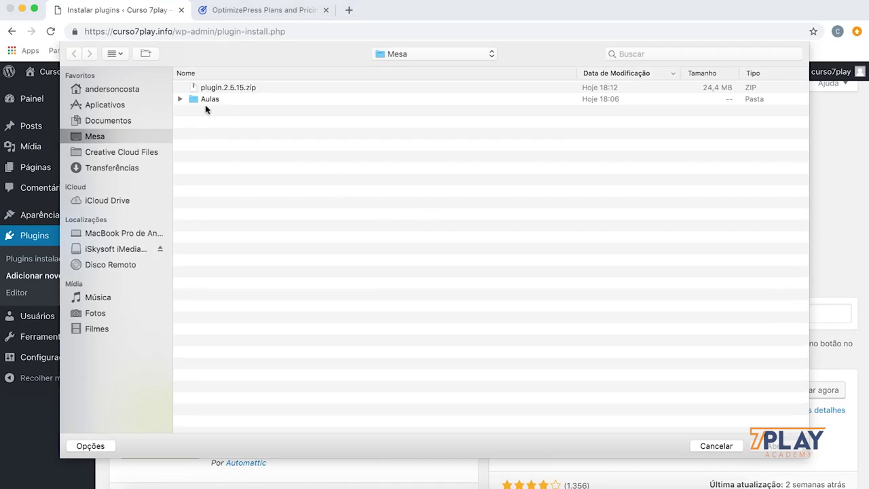
left_click(238, 89)
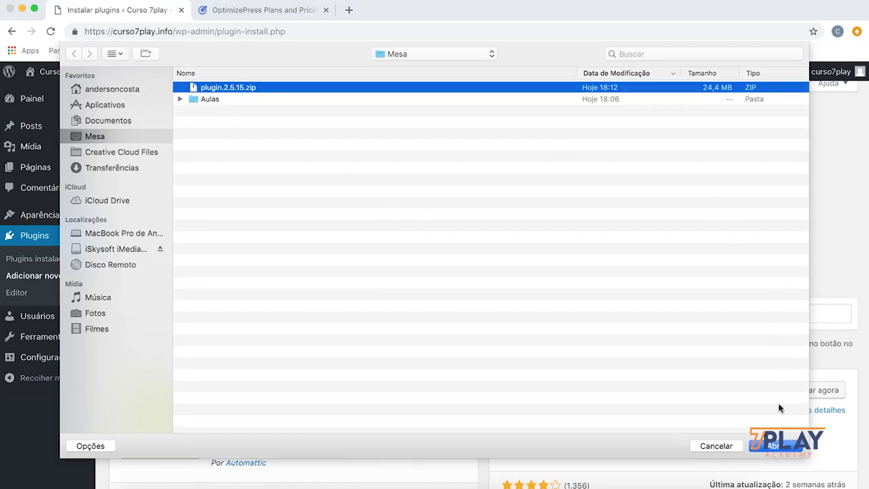
left_click(781, 448)
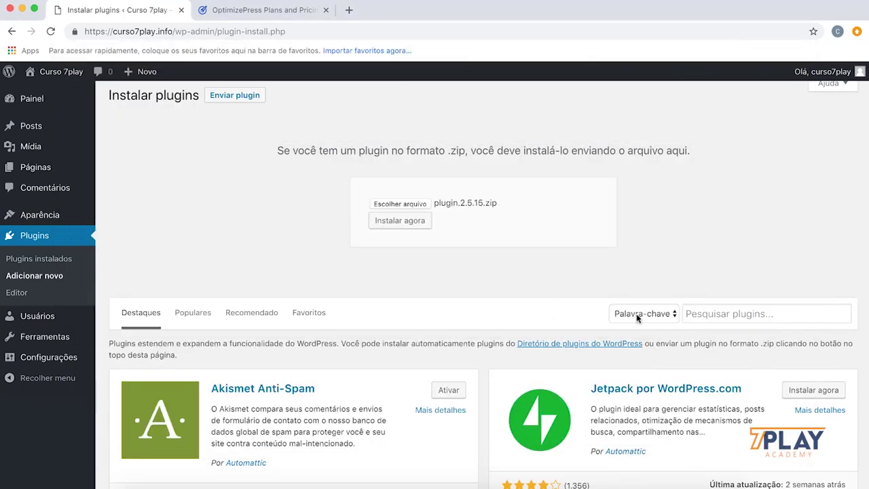
left_click(397, 224)
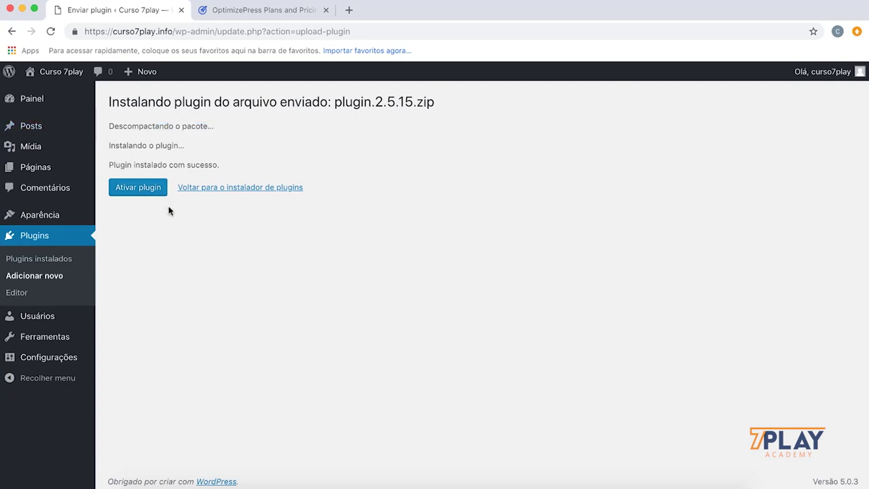
left_click(135, 190)
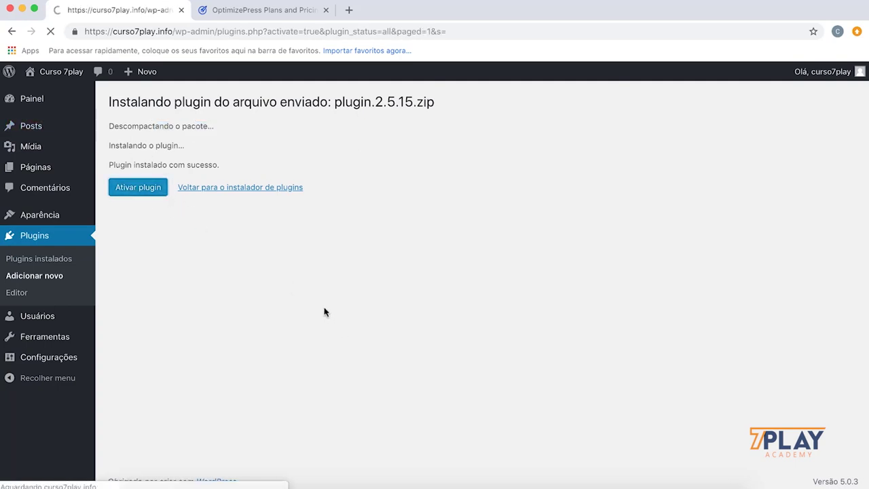
Step: Read the API key notice on the plugins page and open the OptimizePress page at its API key field
scroll(343, 155, "down", 1)
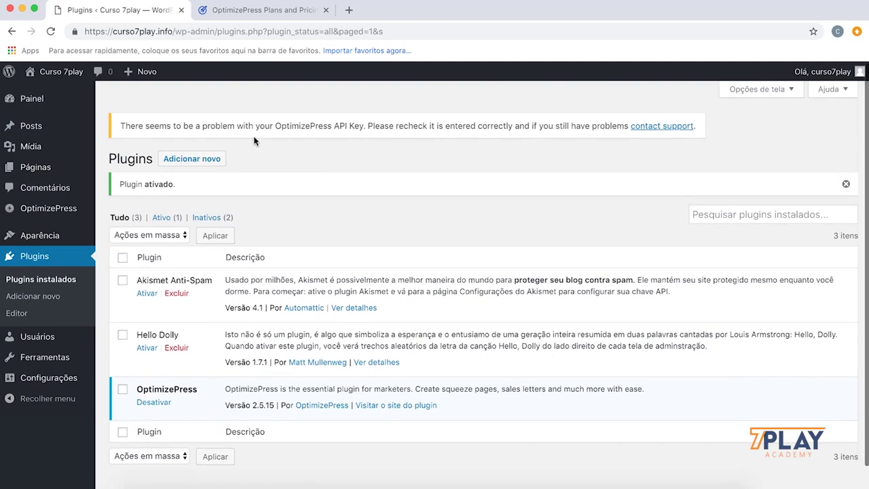
left_click_drag(299, 127, 368, 128)
left_click(400, 157)
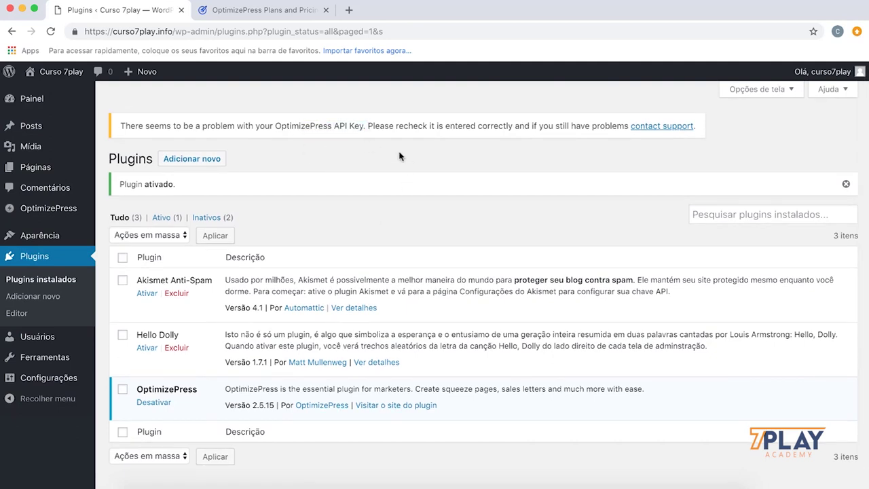
scroll(400, 157, "up", 1)
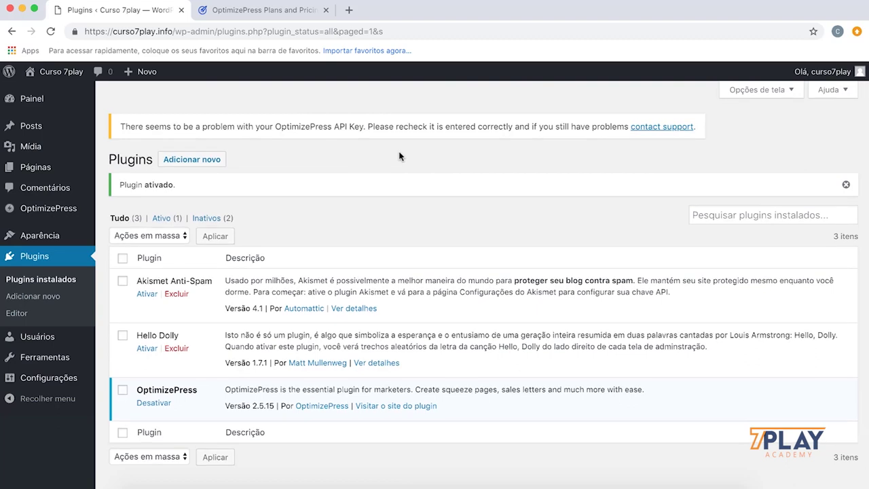
left_click(58, 216)
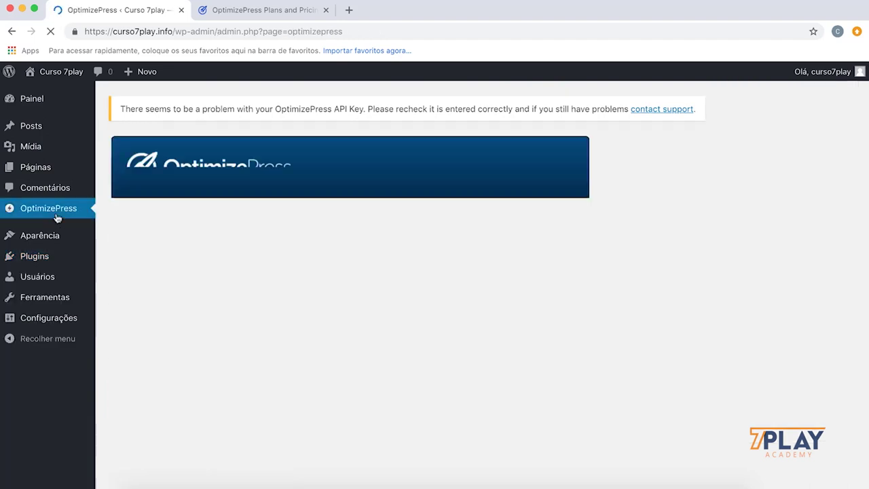
left_click(234, 343)
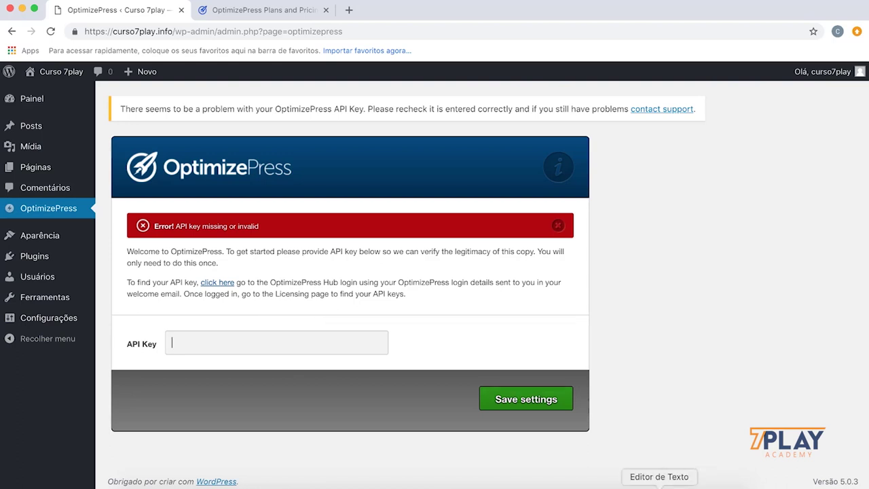
Step: Copy the API key from the text editor note, paste it into the OptimizePress API Key field and save the settings
left_click(659, 485)
left_click_drag(493, 171, 711, 171)
key("super+c")
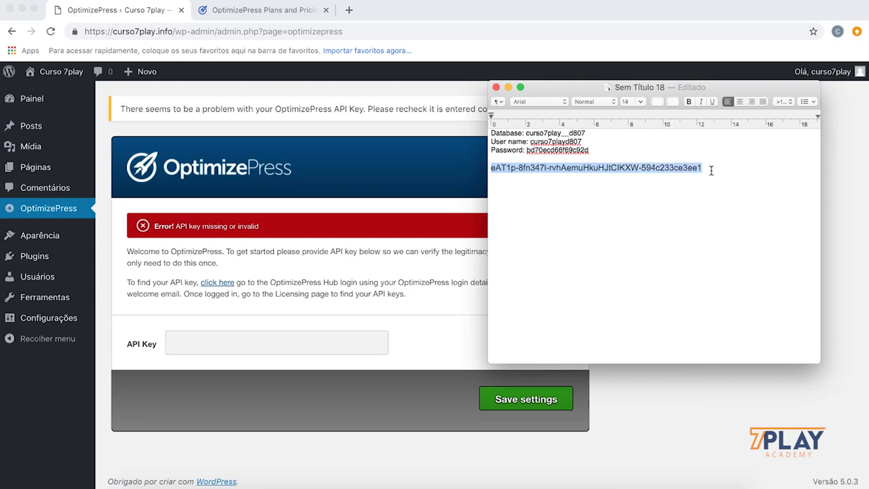
left_click(200, 348)
key("super+v")
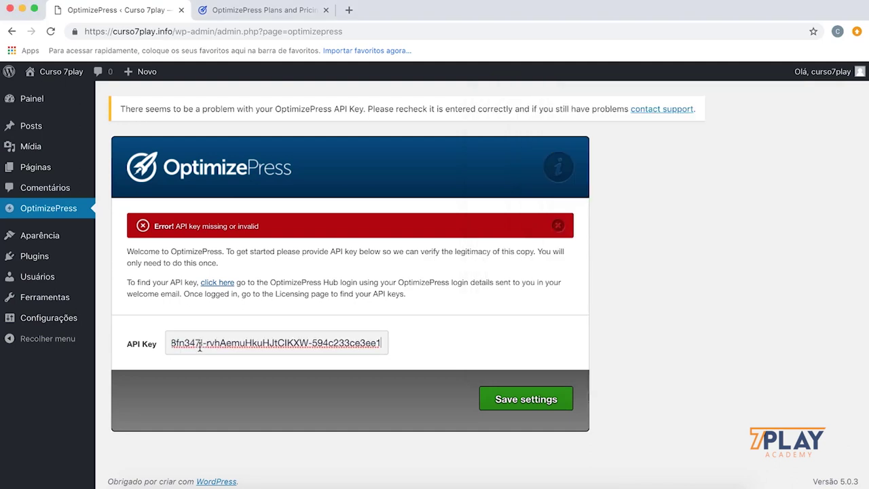
left_click(518, 404)
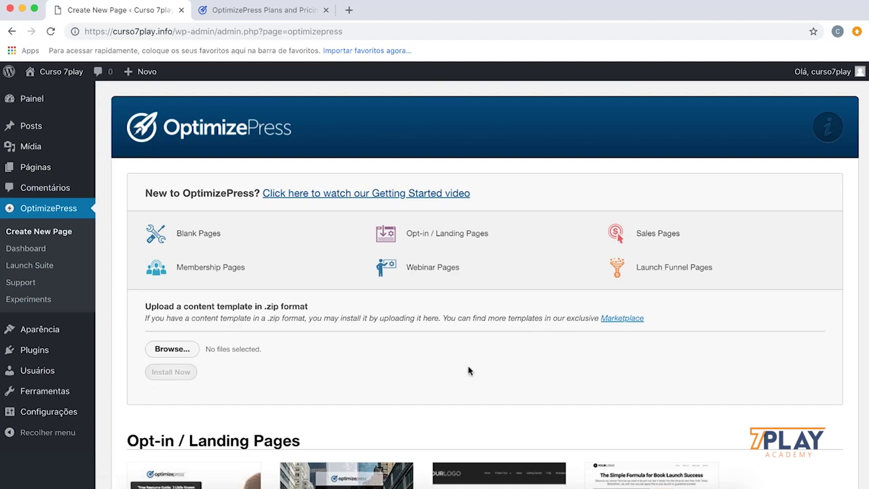
Step: Browse the template gallery from the Opt-in / Landing Pages through the Thank You, Sales, Webinar and Membership Pages
scroll(467, 359, "down", 3)
scroll(467, 358, "down", 5)
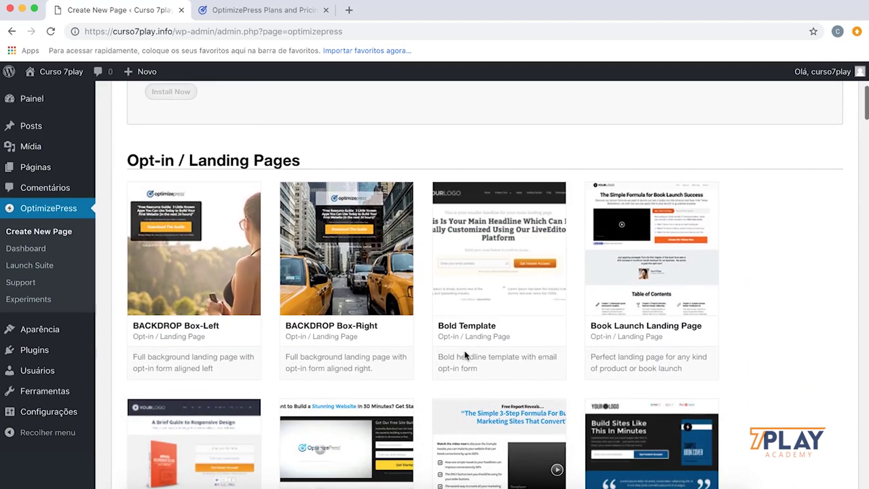
scroll(461, 353, "down", 5)
scroll(461, 352, "down", 10)
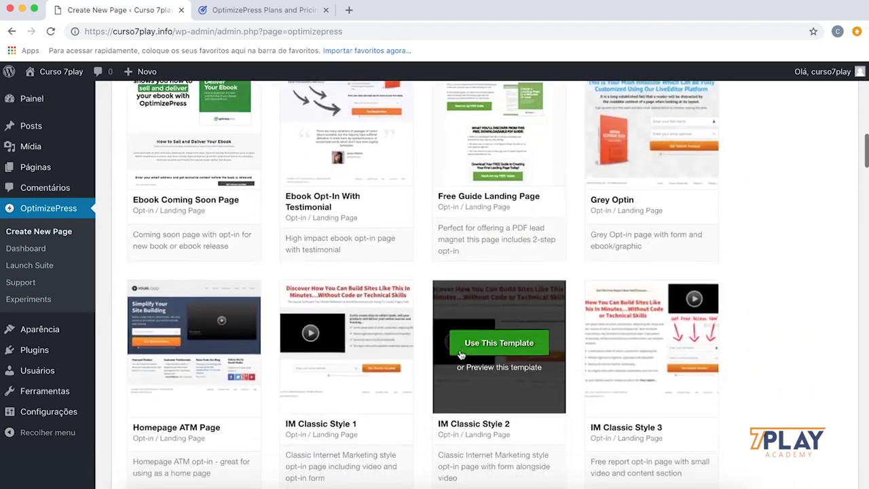
scroll(461, 354, "down", 1)
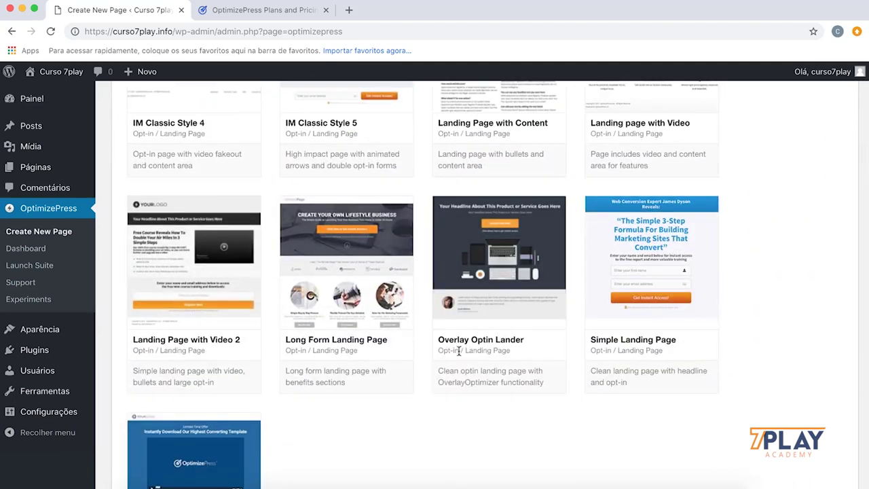
scroll(369, 329, "down", 5)
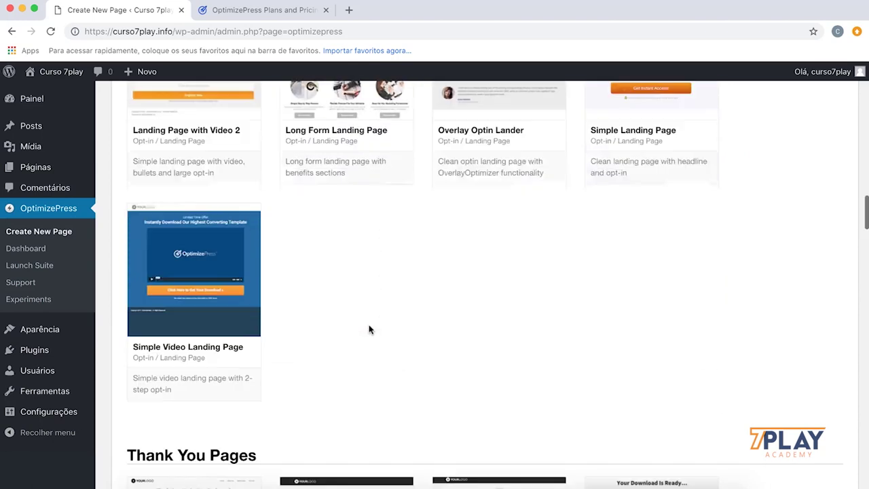
scroll(268, 252, "down", 9)
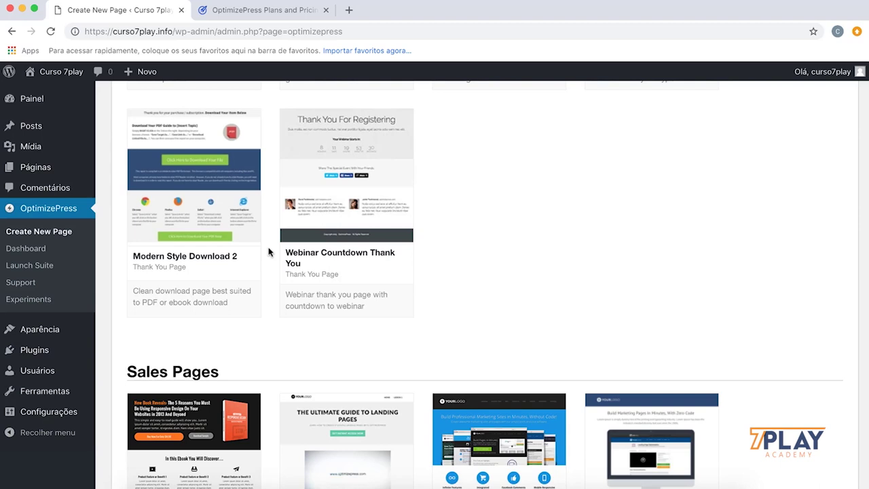
scroll(271, 254, "down", 10)
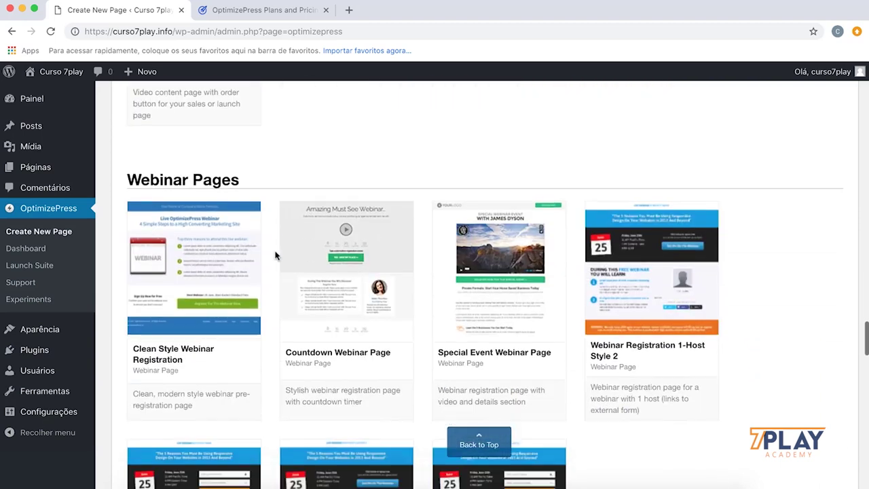
scroll(284, 256, "down", 5)
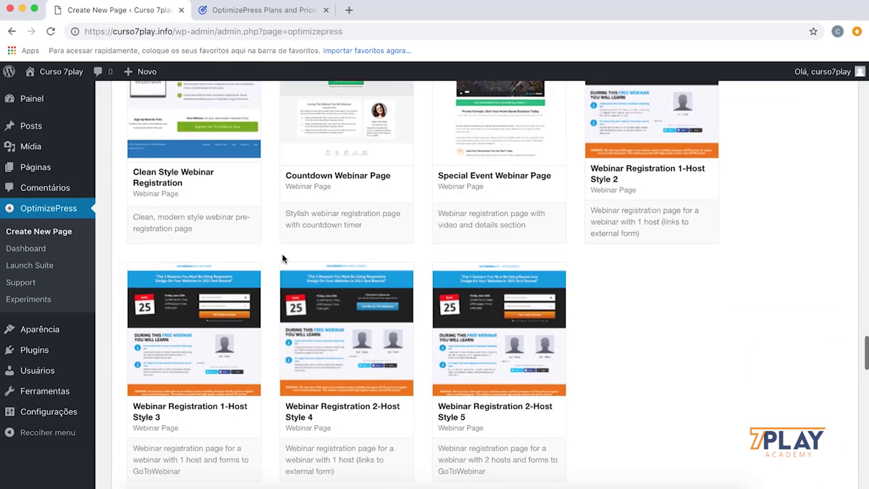
scroll(284, 259, "down", 7)
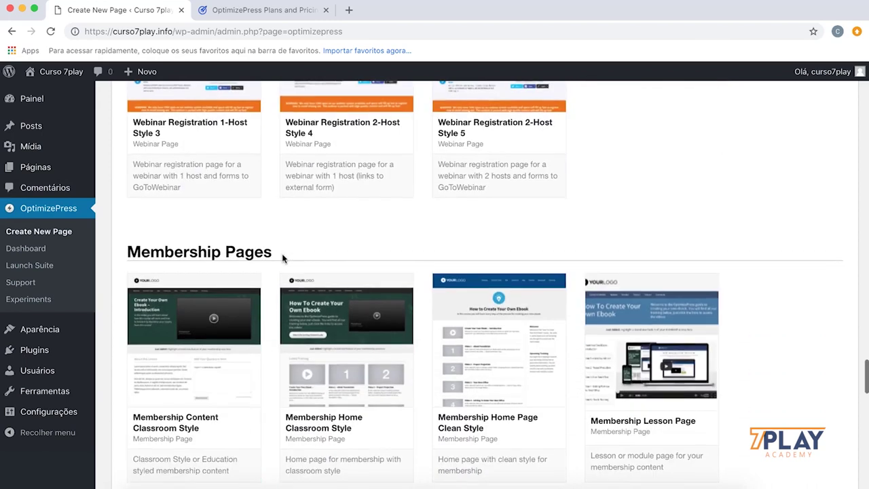
scroll(284, 258, "down", 2)
Step: Choose the Free Guide Download Page template from the Thank You Pages section
scroll(284, 258, "up", 15)
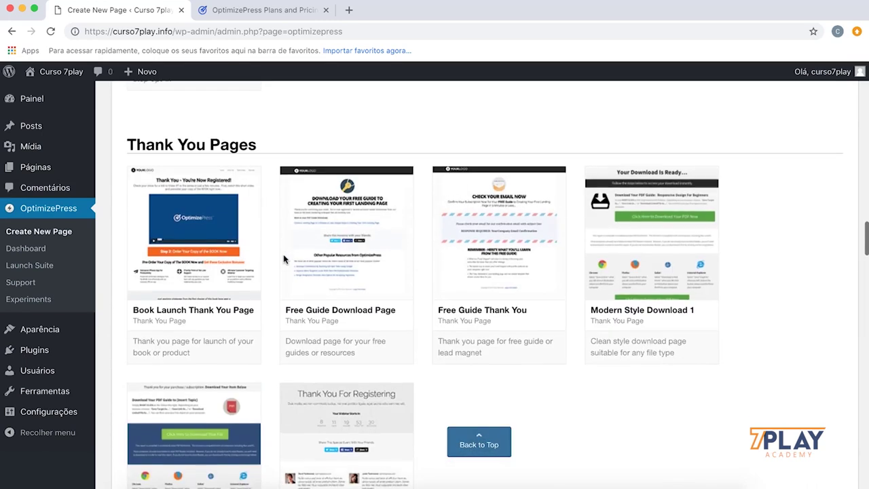
scroll(389, 305, "up", 1)
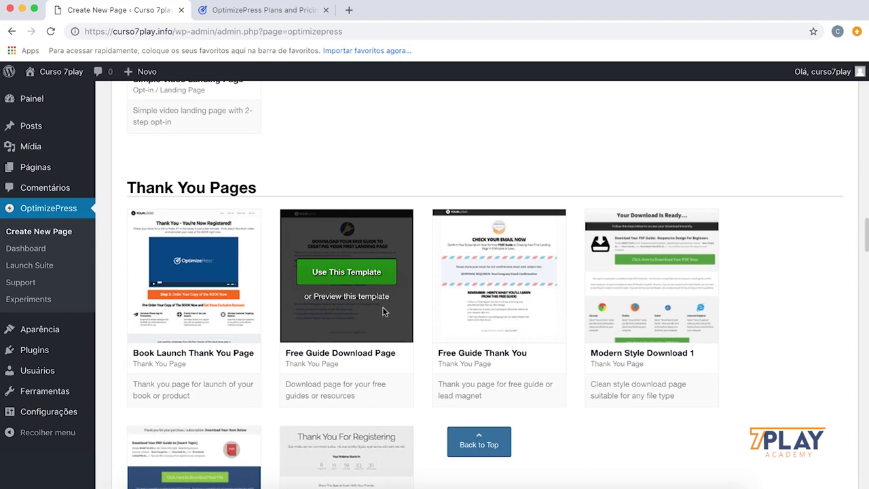
scroll(400, 268, "up", 3)
scroll(401, 268, "down", 3)
scroll(576, 305, "up", 1)
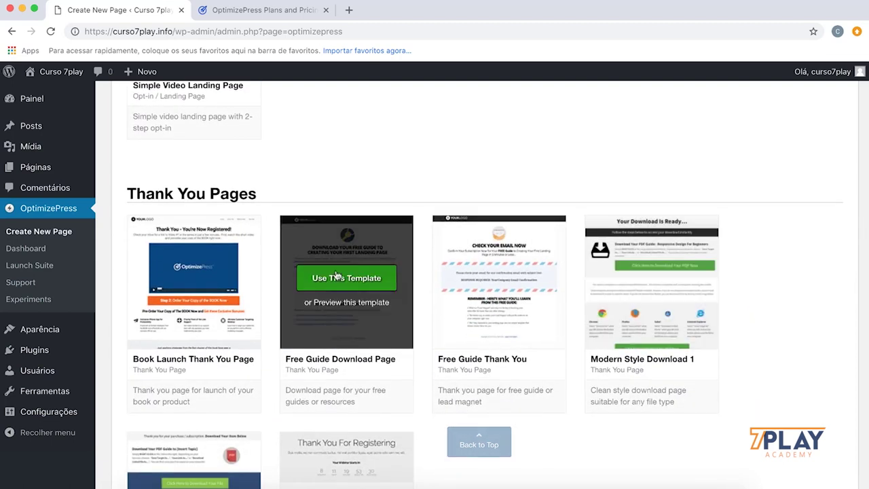
left_click(346, 279)
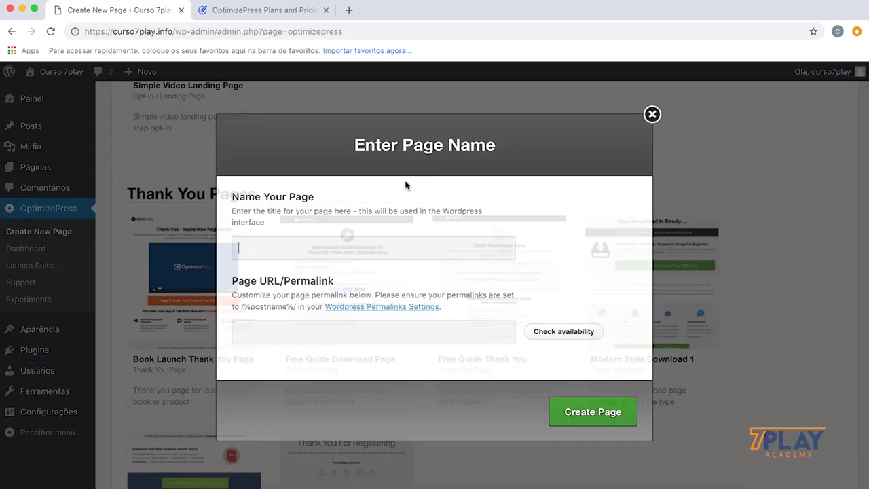
Step: Name the page Download, with the permalink download, and create it
type("DOwnloa")
key("BackSpace")
key("BackSpace")
key("BackSpace")
key("BackSpace")
key("BackSpace")
key("BackSpace")
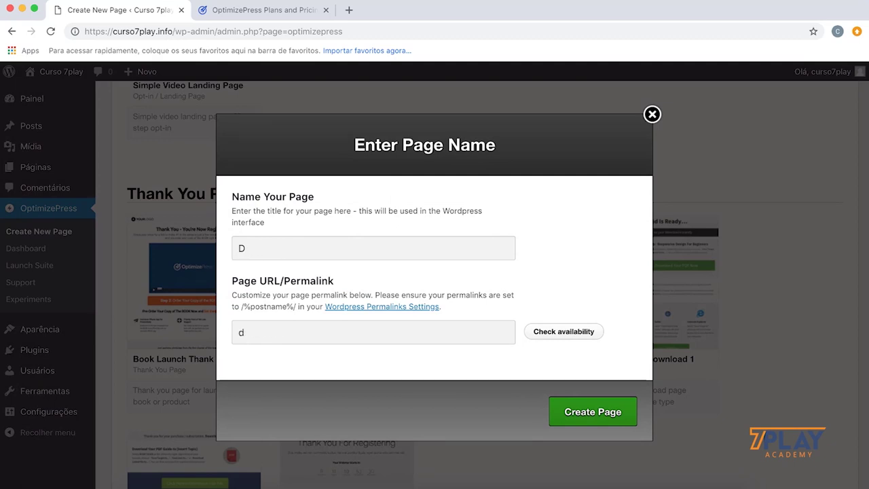
type("ownload")
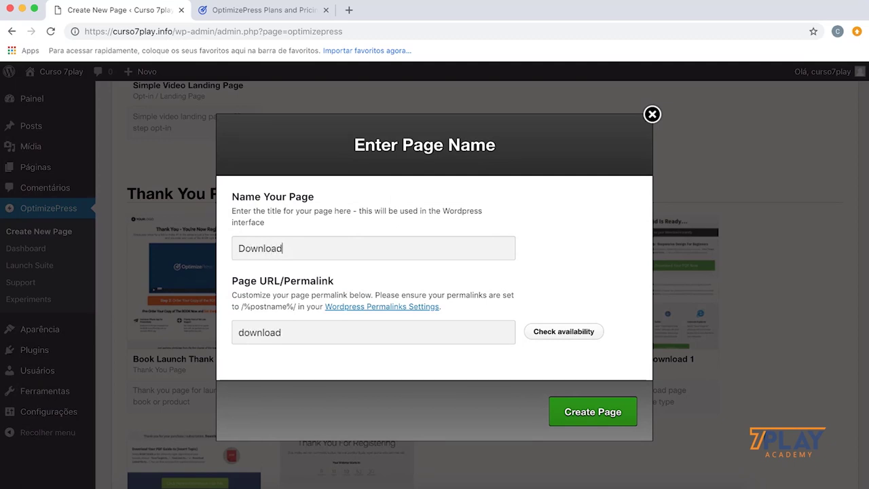
left_click(576, 416)
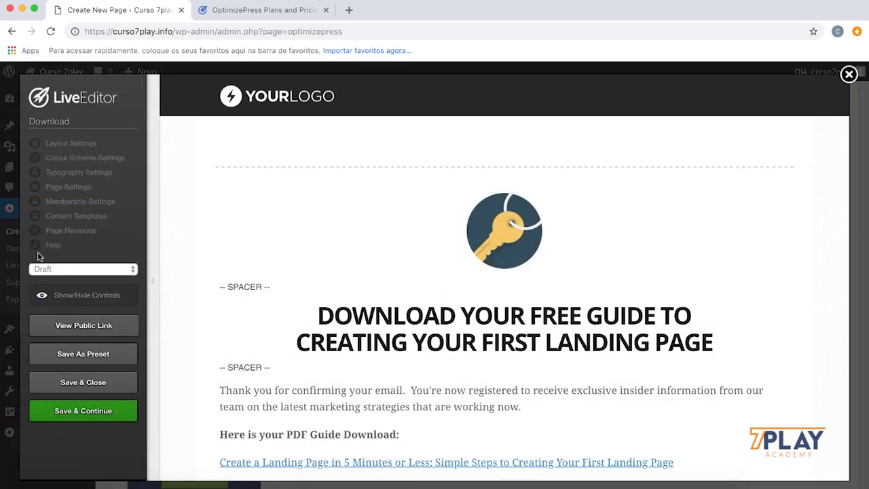
Step: Set the Download page's status to Publish and save it, keeping the LiveEditor open
left_click(57, 272)
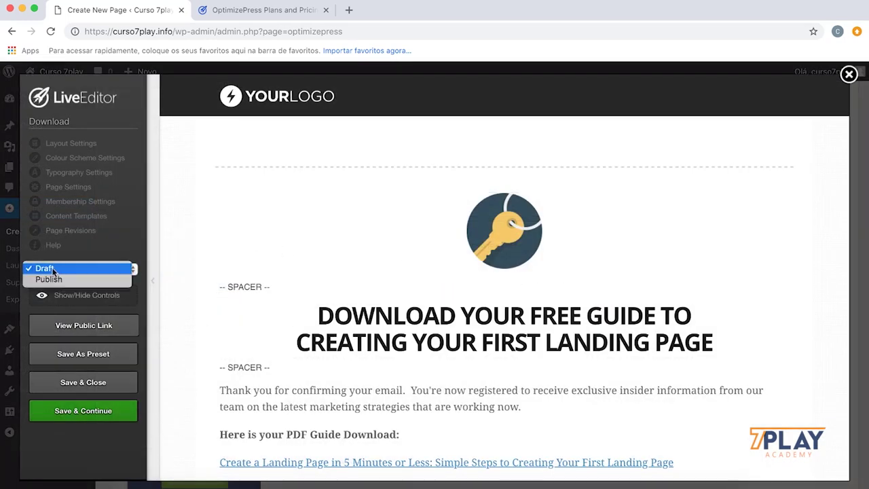
left_click(56, 281)
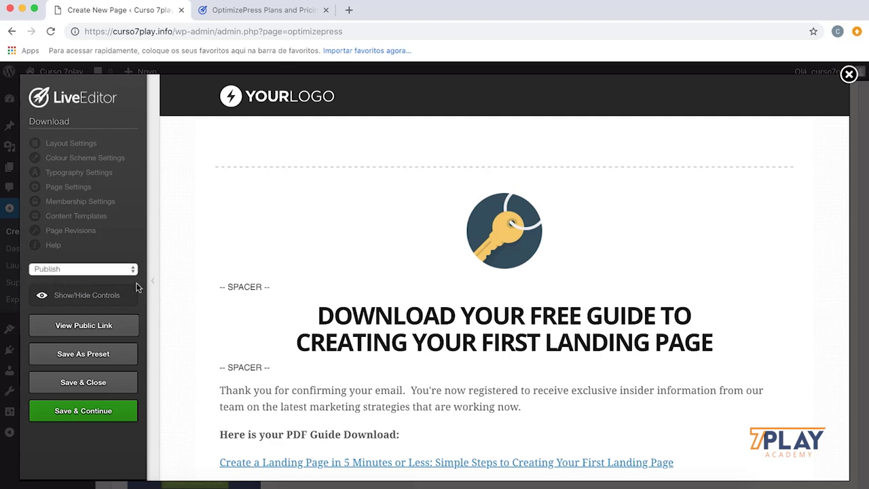
left_click(107, 417)
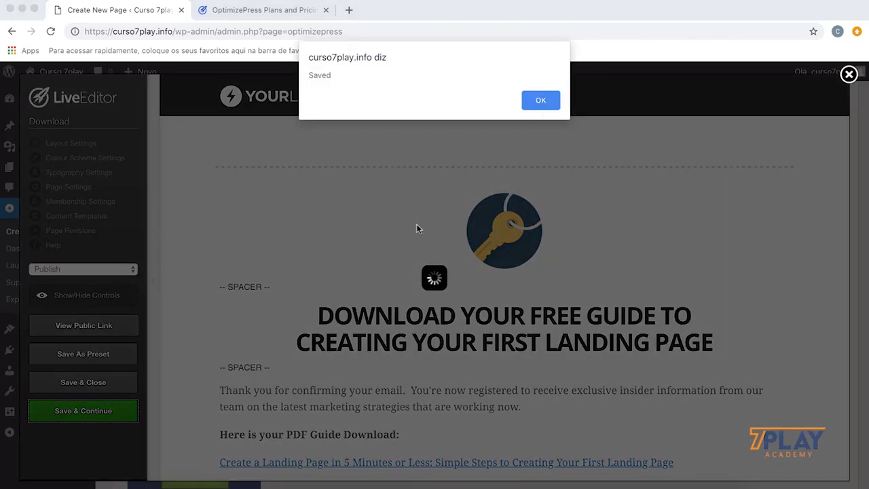
left_click(541, 101)
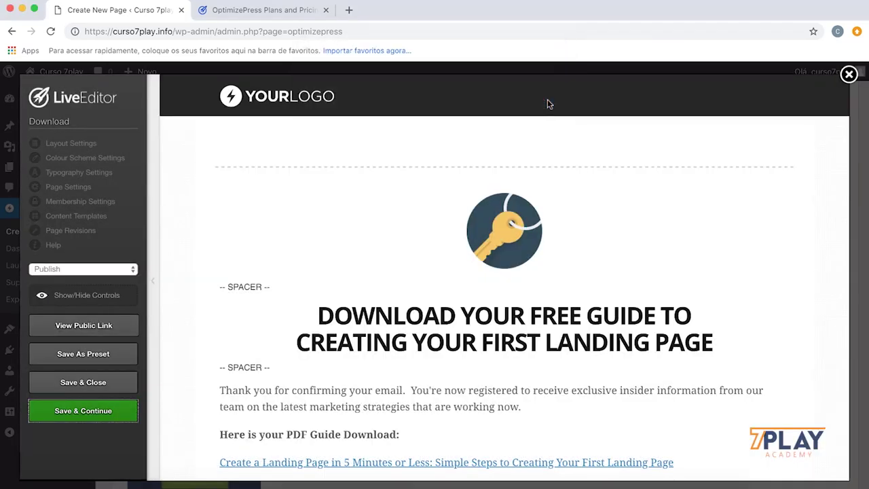
Step: View the Download page through its public link, look it over down to the footer, and return to the LiveEditor
left_click(83, 326)
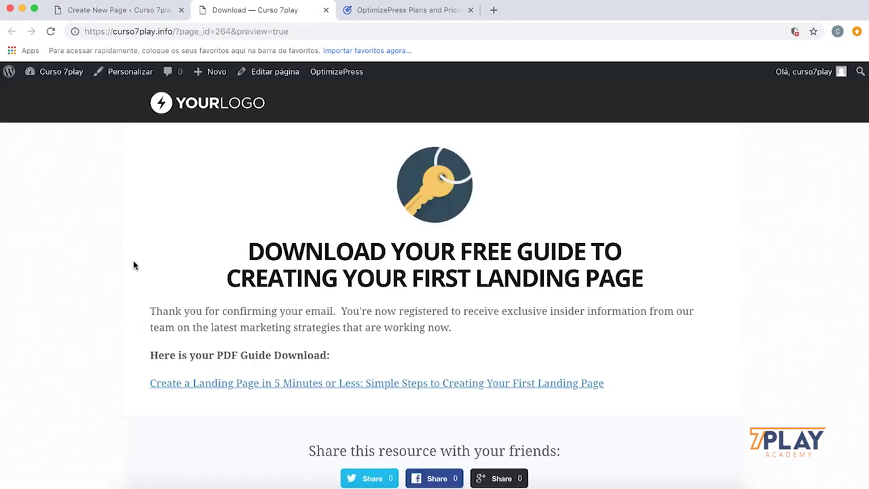
scroll(388, 255, "down", 5)
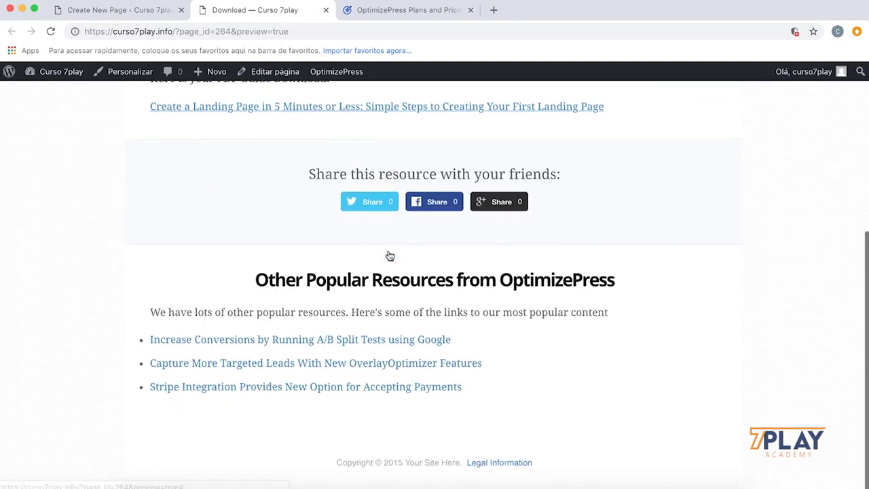
scroll(388, 255, "up", 5)
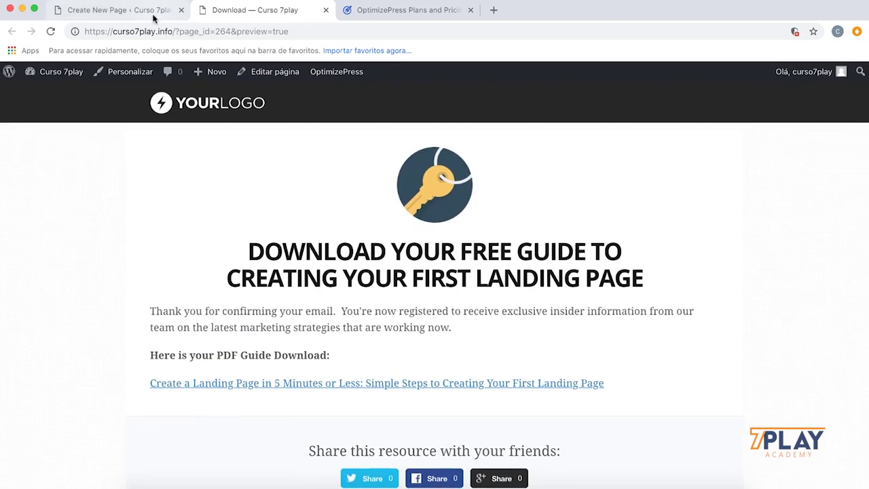
left_click(155, 12)
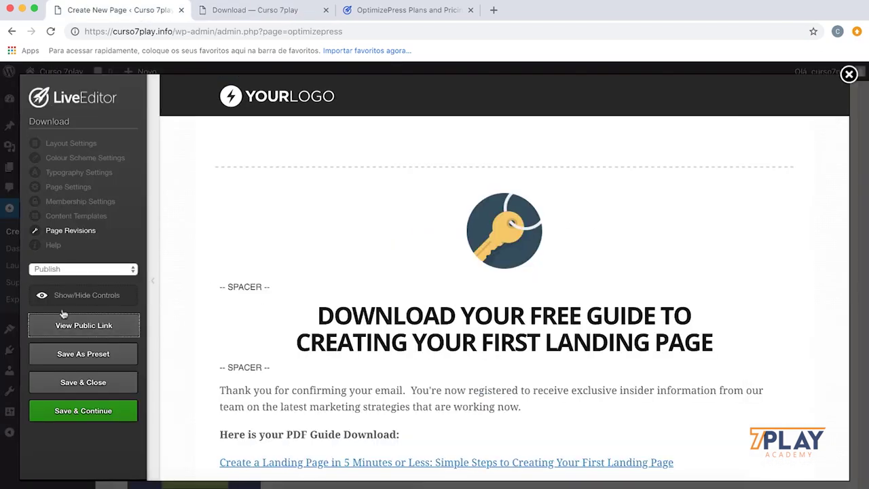
Step: Save and close the LiveEditor, open the list of all pages, and close the Download preview
left_click(93, 382)
mouse_move(37, 167)
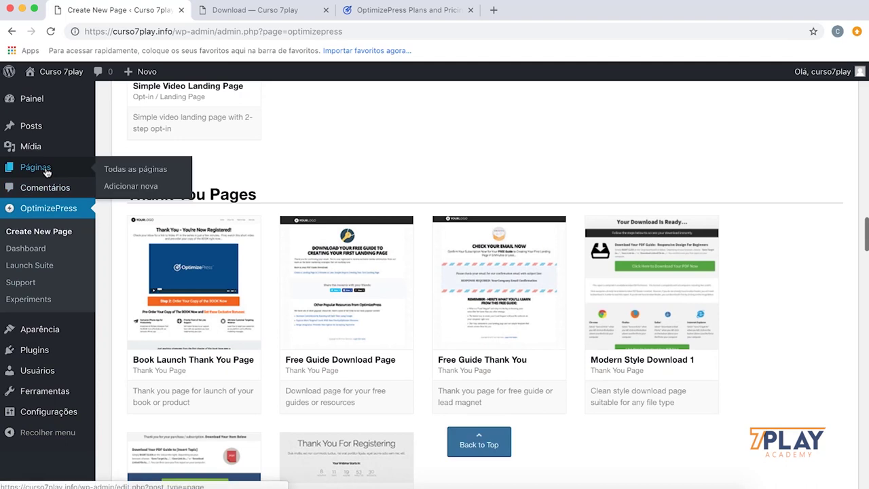
left_click(129, 170)
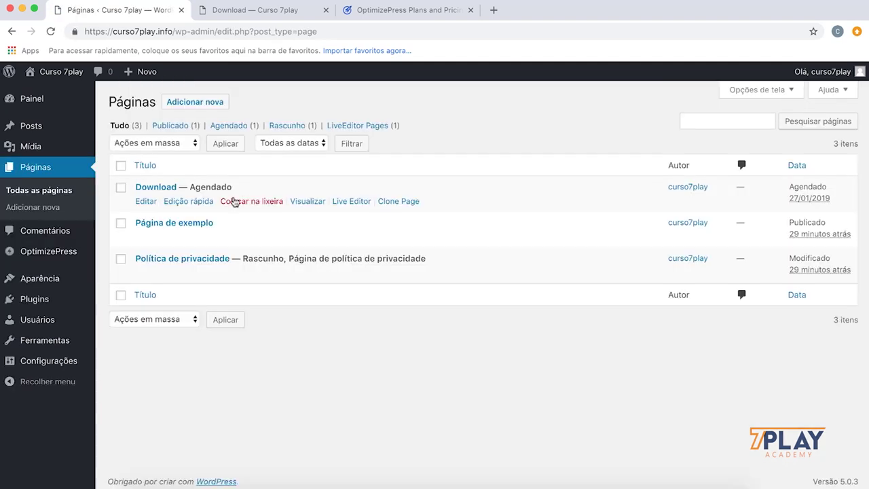
left_click(324, 10)
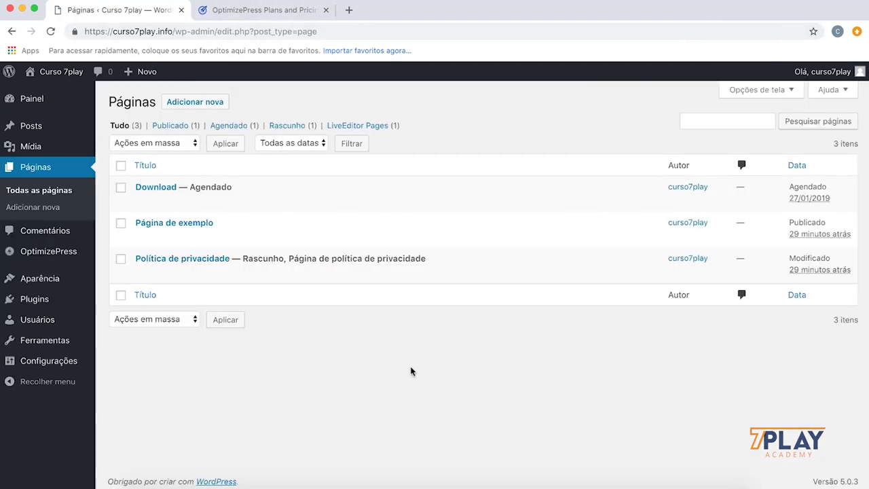
Step: Try to change the Download page's status to Publicado through quick edit and update it
mouse_move(166, 191)
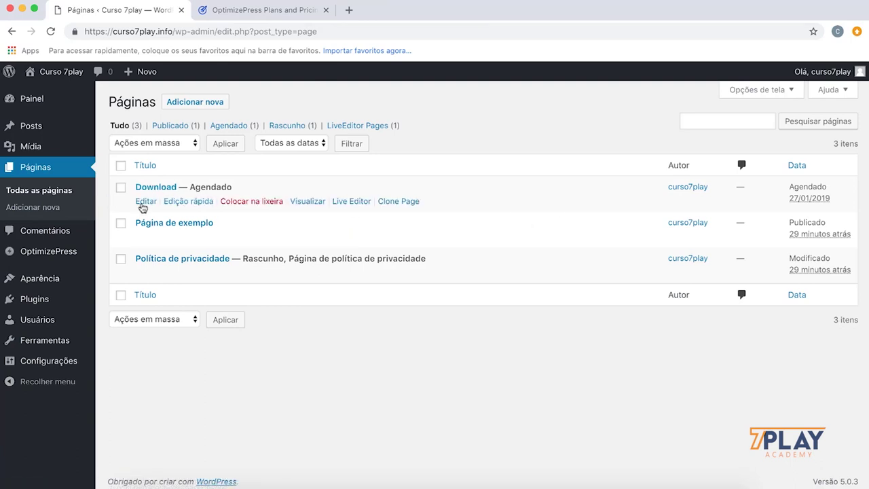
left_click(182, 201)
left_click(564, 266)
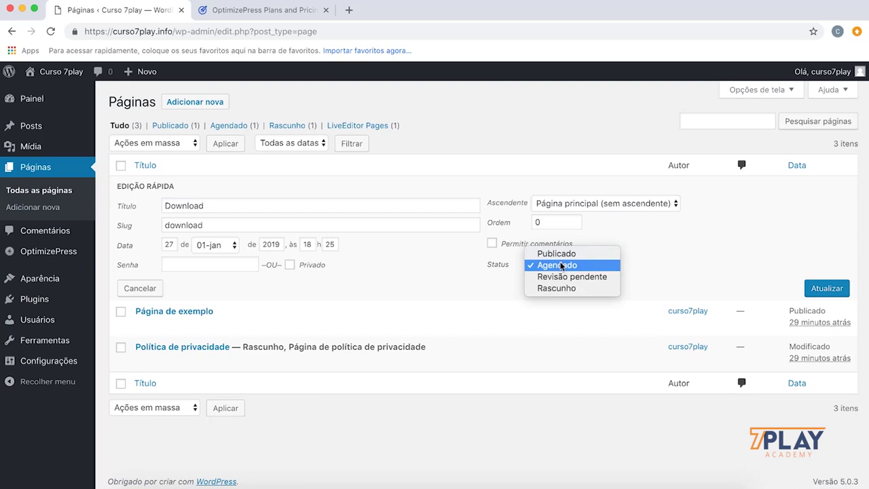
left_click(553, 250)
left_click(813, 292)
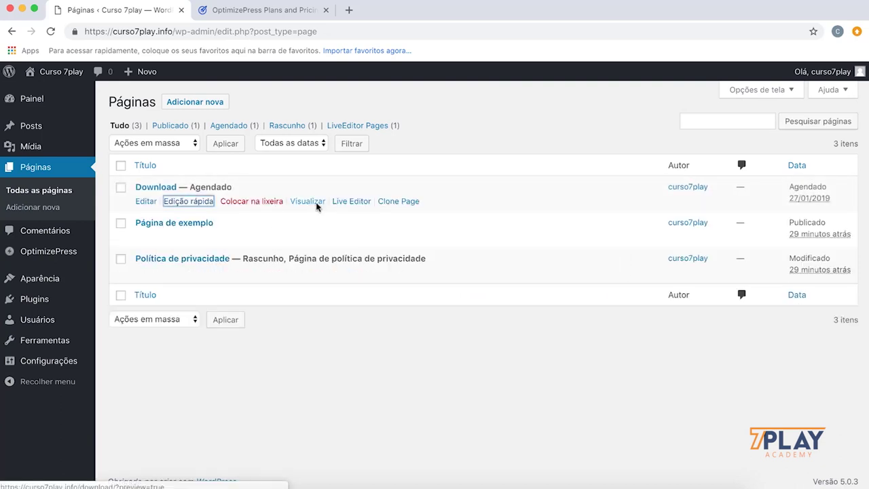
Step: View the Download page in a new browser tab, look over its content, and return to the page list
right_click(316, 200)
left_click(350, 206)
left_click(244, 5)
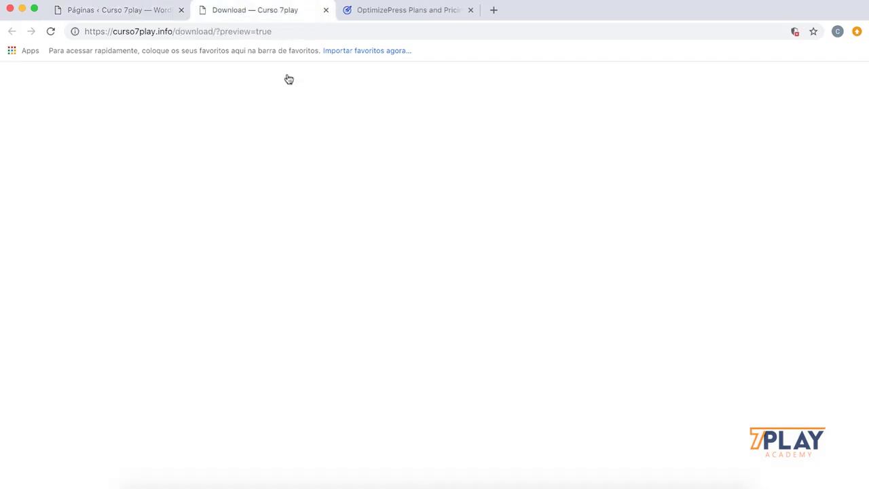
scroll(208, 200, "down", 5)
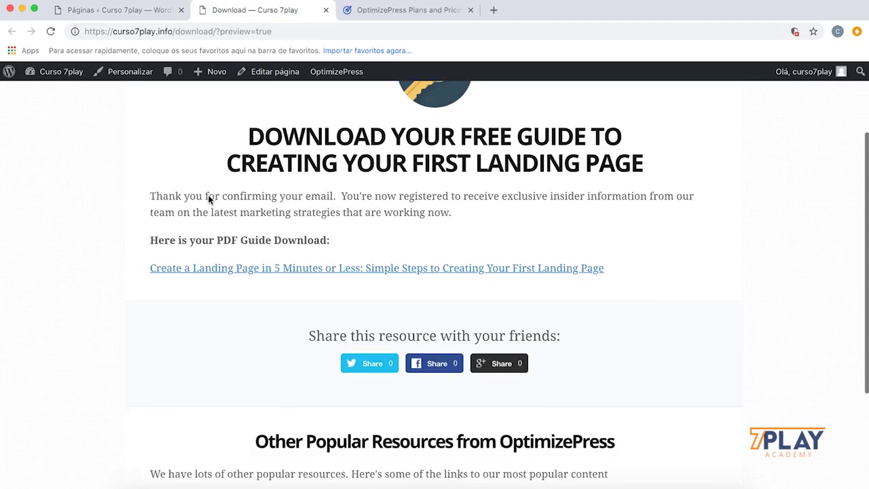
scroll(209, 200, "up", 5)
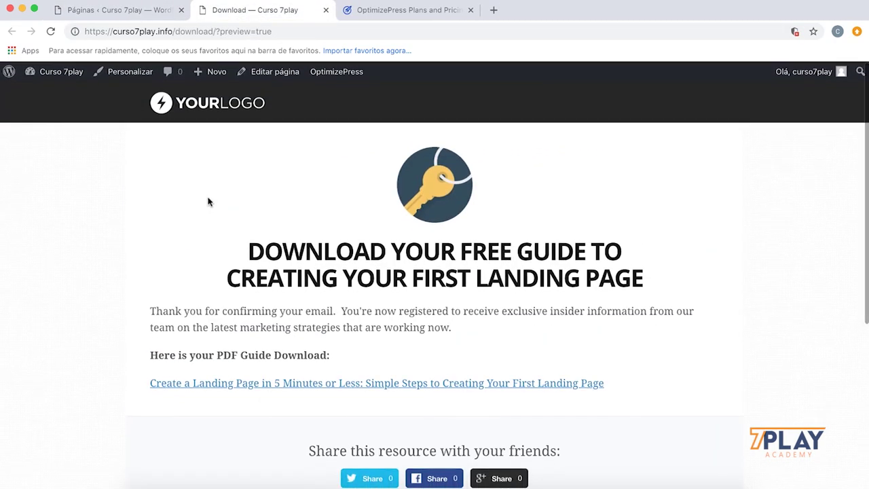
left_click(140, 12)
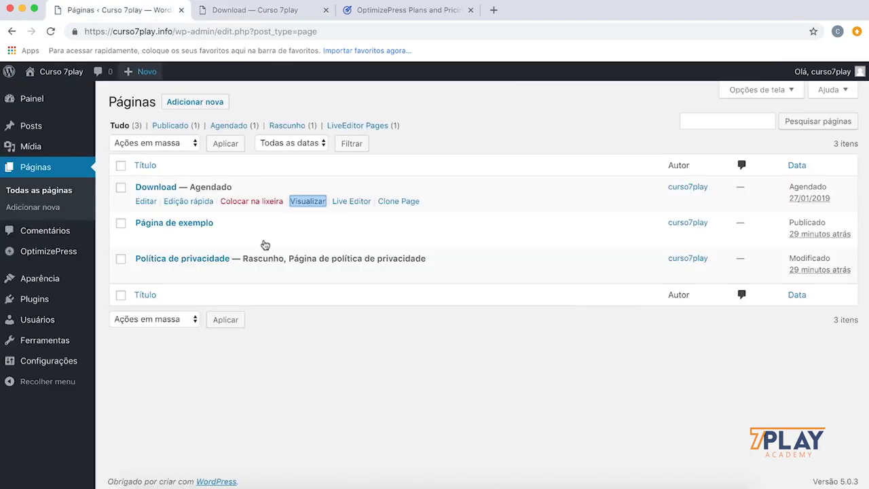